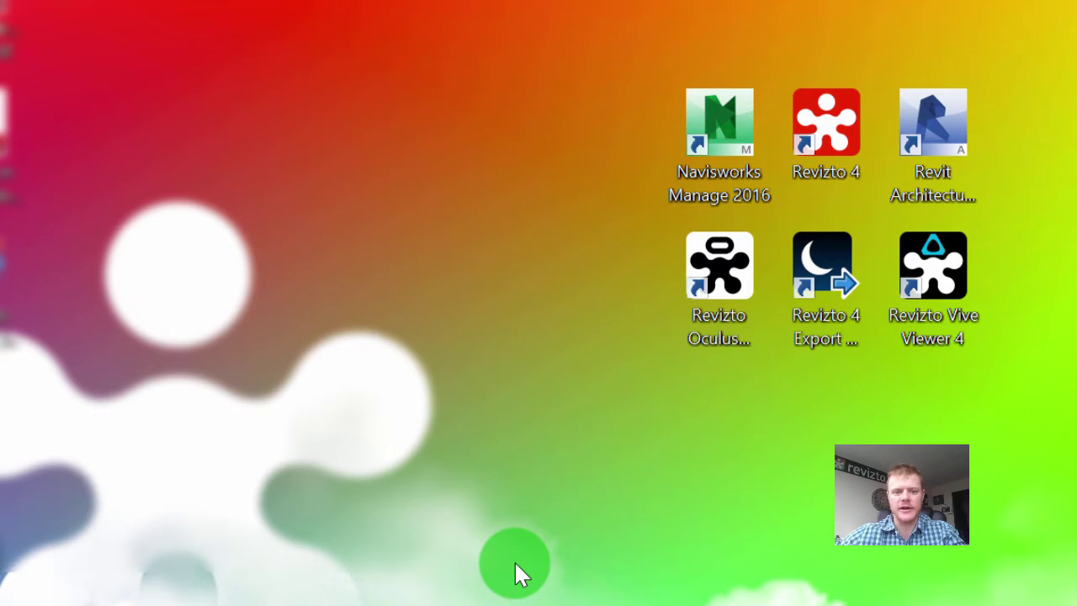
Launch Revizto 4 and open the cloud project 15055 Evansville in the 3D view
{"action": "double_click", "coordinate": [837, 123]}
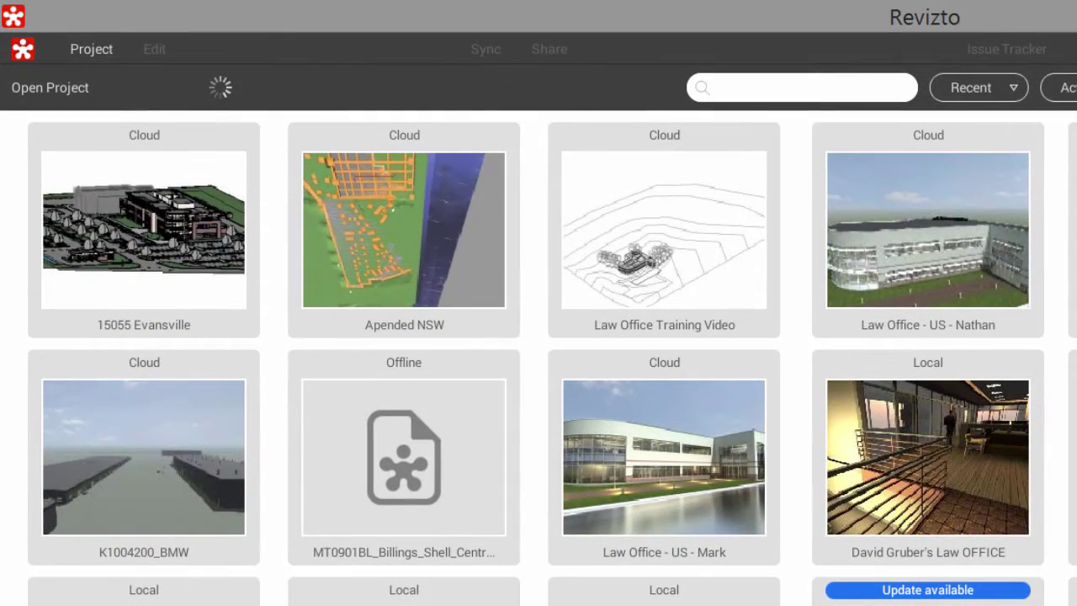
{"action": "left_click", "coordinate": [178, 228]}
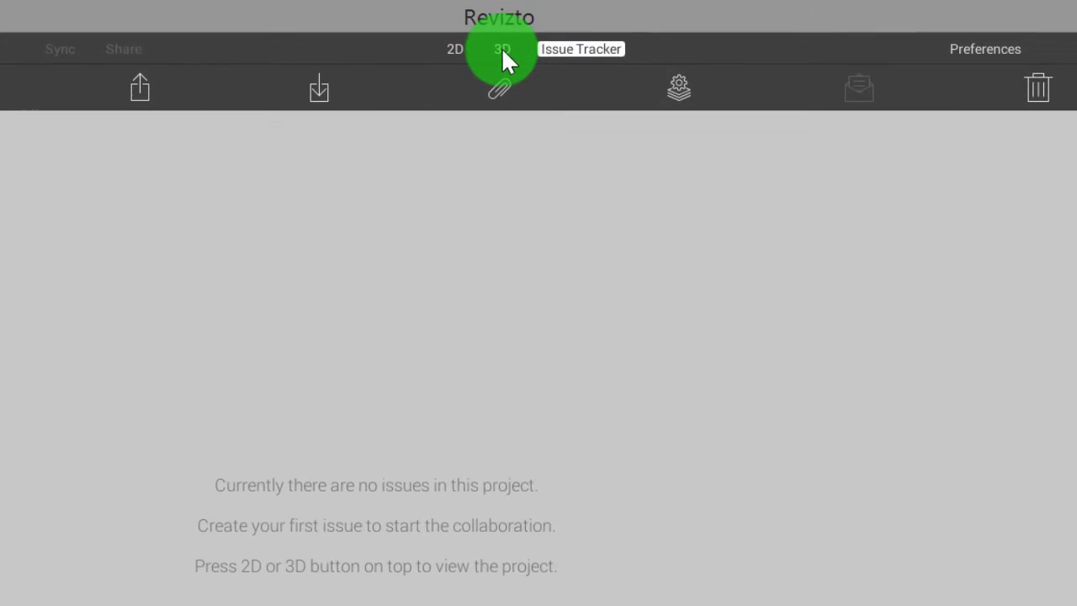
{"action": "left_click", "coordinate": [502, 49]}
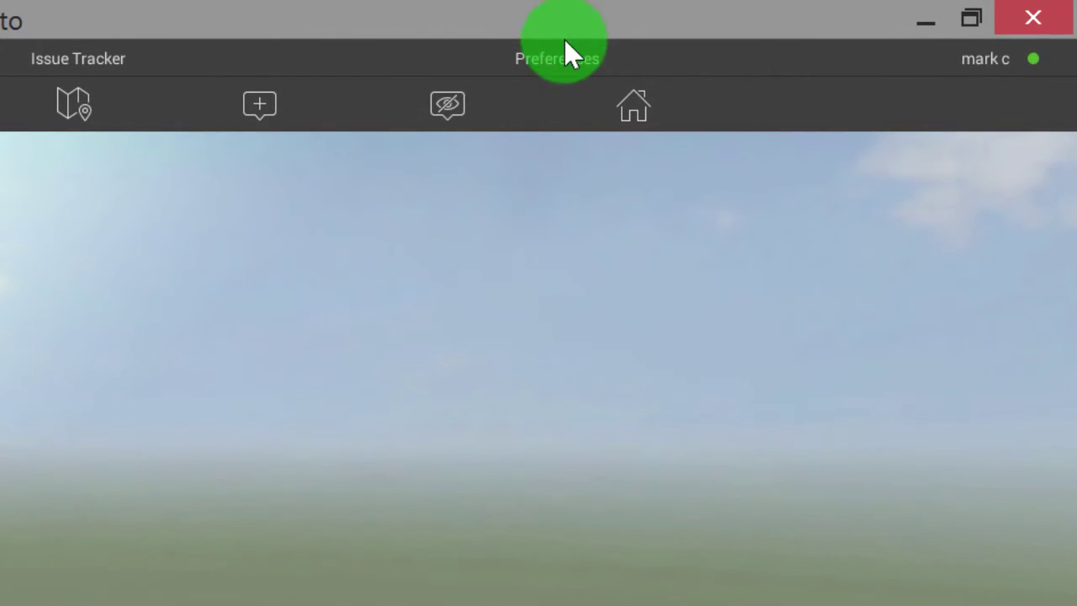
Check the navigation preferences and try moving around the 3D site model with the Navisworks Walk style
{"action": "left_click", "coordinate": [556, 59]}
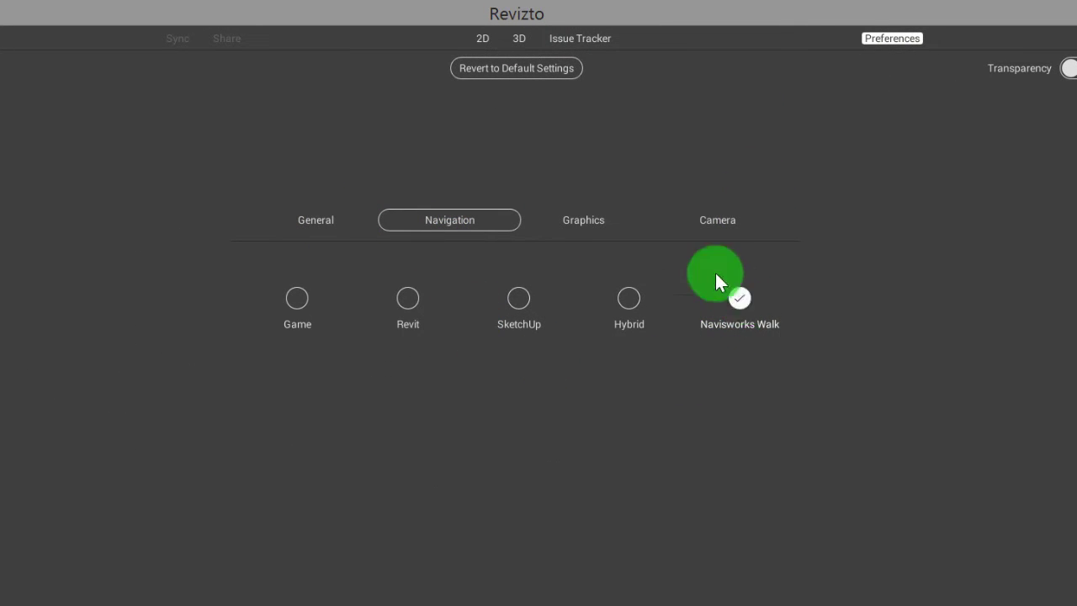
{"action": "left_click", "coordinate": [519, 37]}
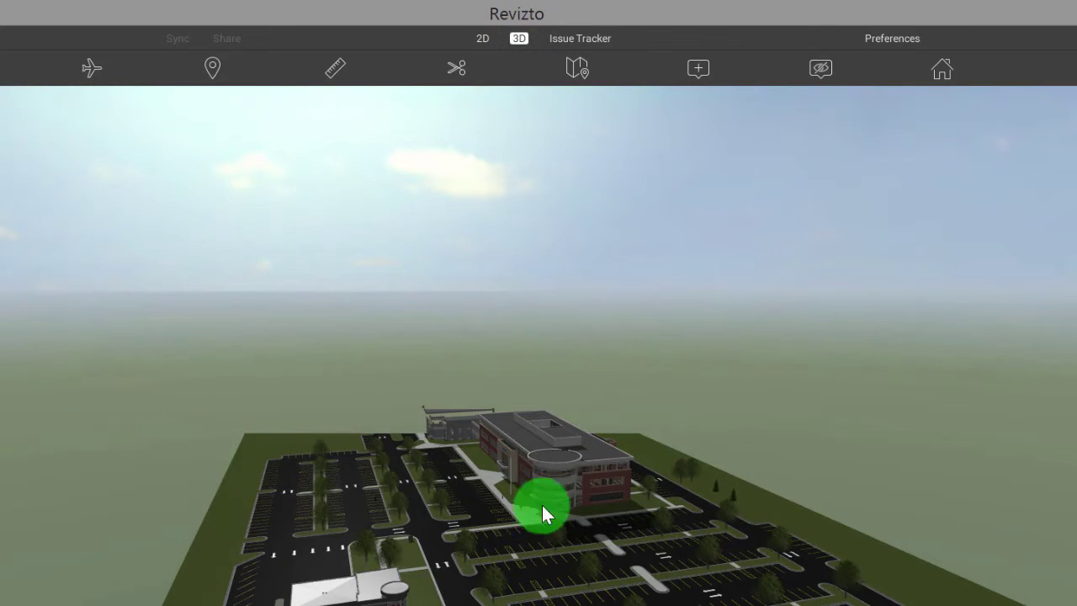
{"action": "left_click_drag", "start_coordinate": [542, 587], "coordinate": [536, 269]}
{"action": "right_click_drag", "start_coordinate": [535, 269], "coordinate": [538, 254]}
{"action": "middle_click_drag", "start_coordinate": [572, 263], "coordinate": [558, 378]}
{"action": "left_click_drag", "start_coordinate": [558, 378], "coordinate": [556, 509]}
{"action": "middle_click_drag", "start_coordinate": [556, 510], "coordinate": [556, 505]}
Set the navigation style to Game in the preferences and return to the 3D model
{"action": "left_click", "coordinate": [892, 38]}
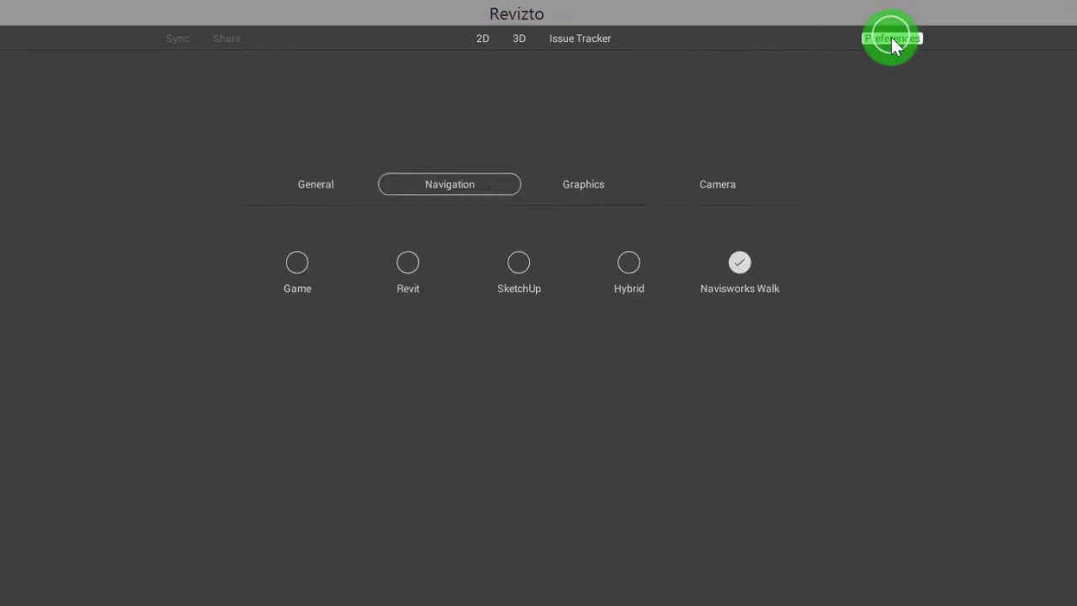
{"action": "left_click", "coordinate": [294, 304]}
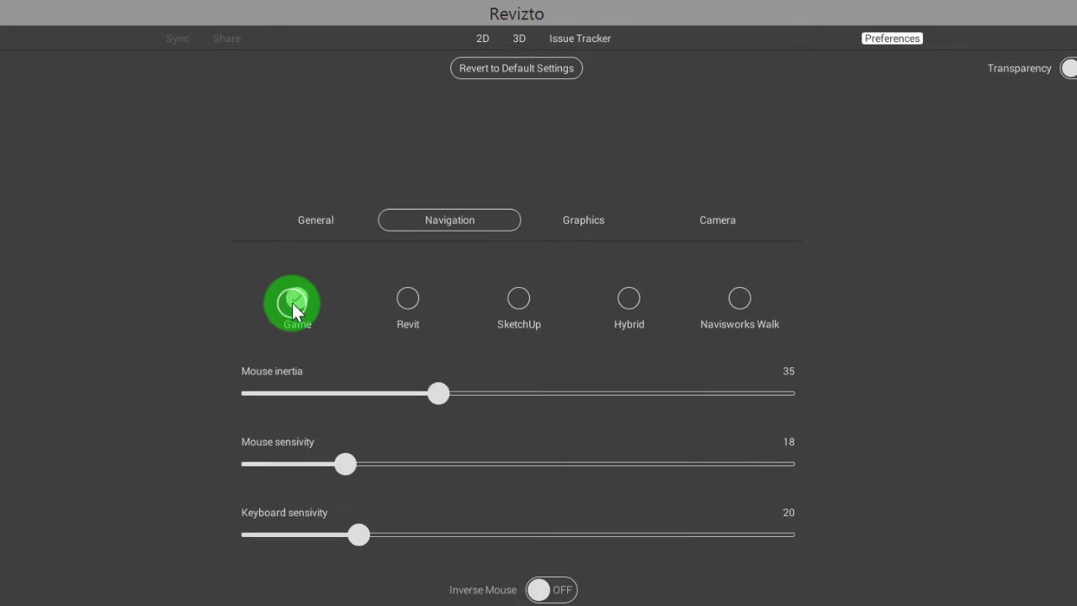
{"action": "left_click", "coordinate": [519, 39]}
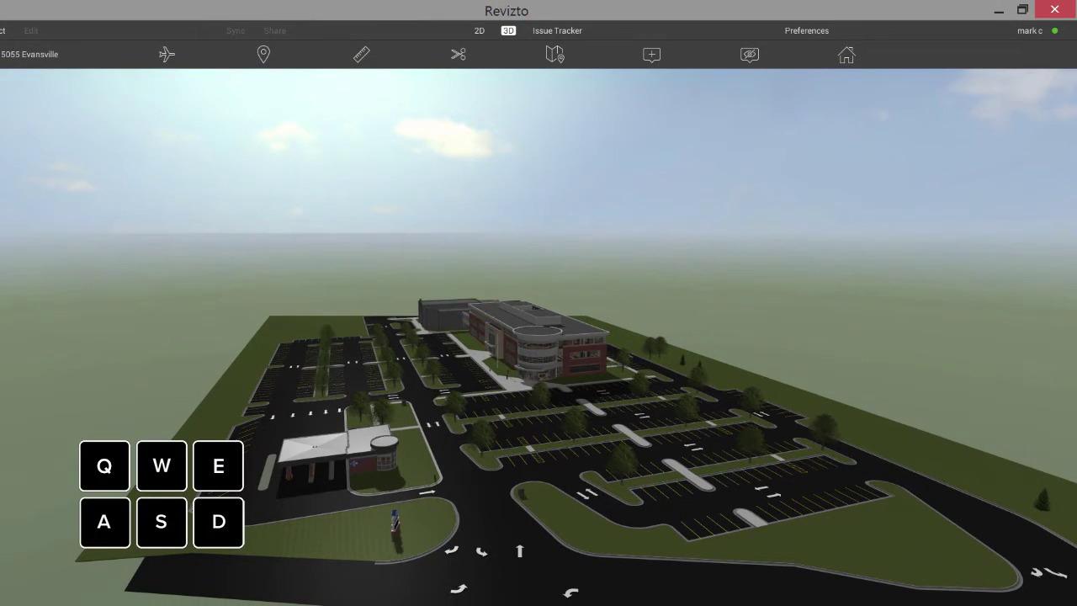
Fly around the site model, moving forward, sideways, up and down, and approach the main building
{"action": "key", "text": "w"}
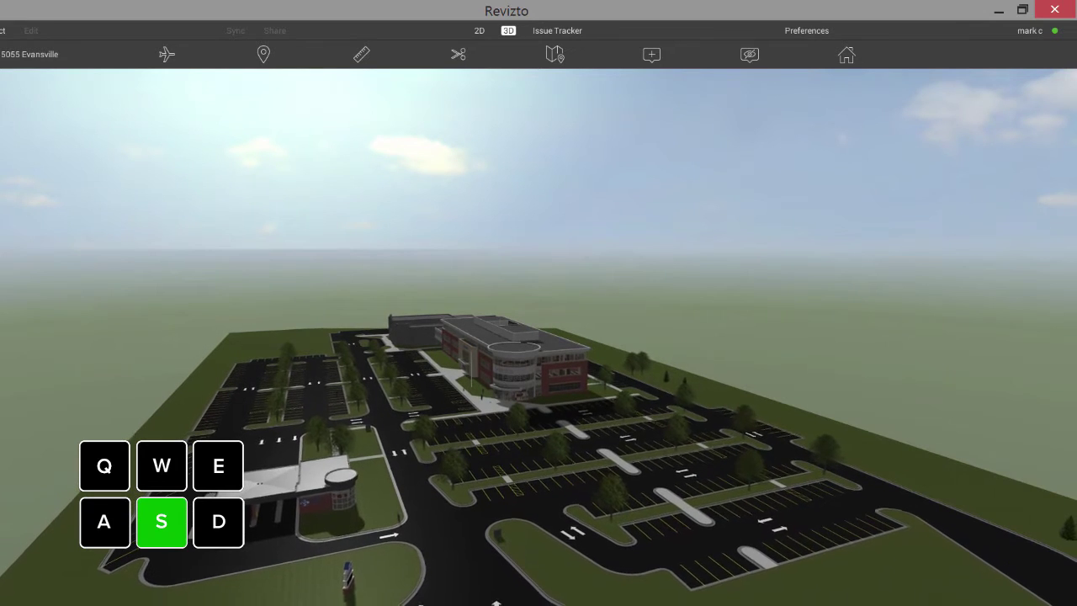
{"action": "key", "text": "d"}
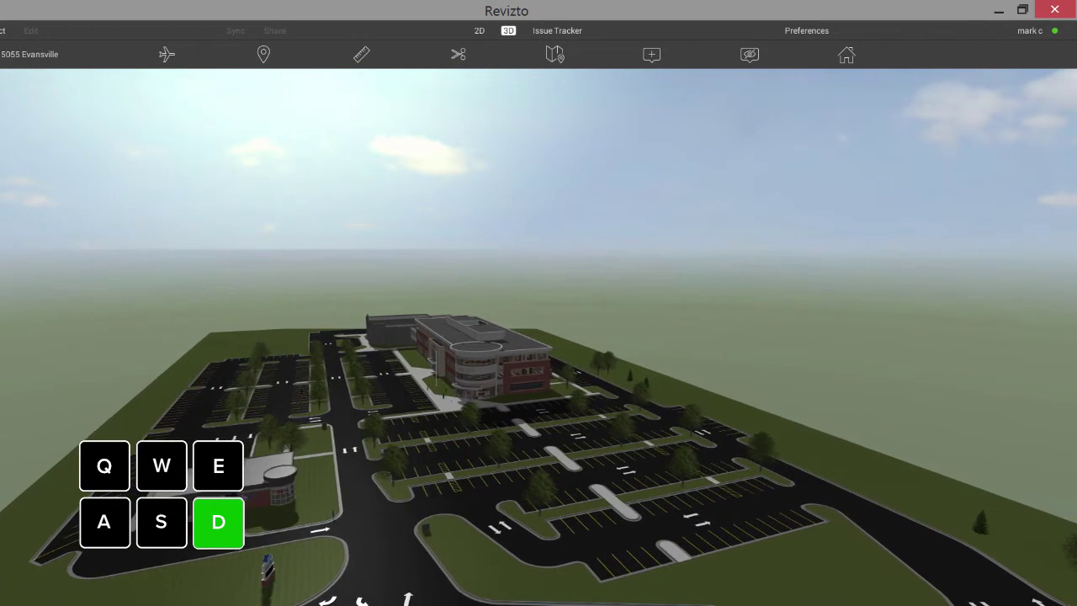
{"action": "key", "text": "a"}
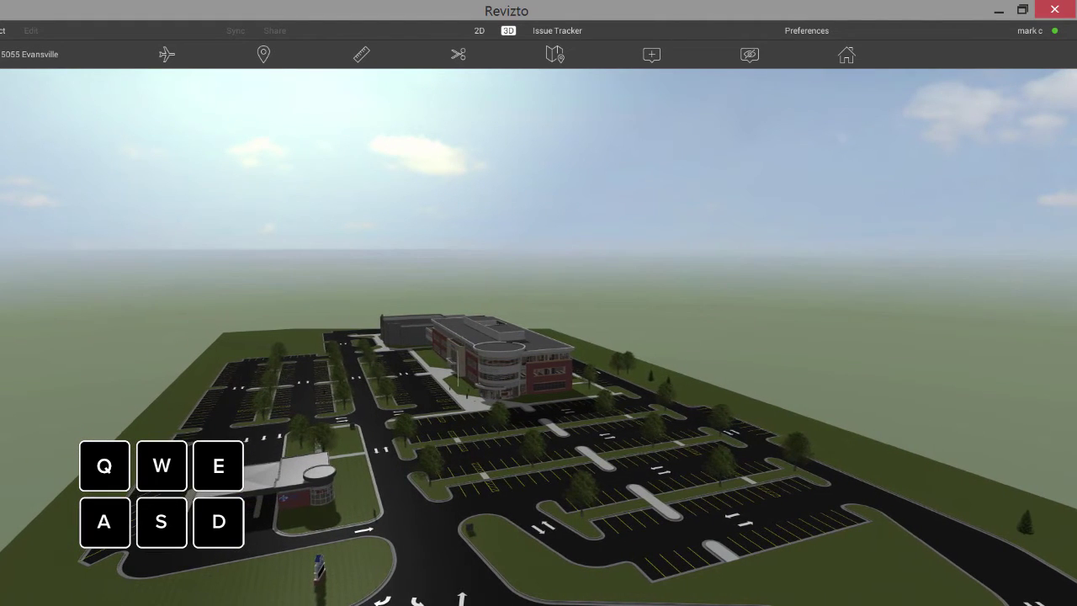
{"action": "key", "text": "q"}
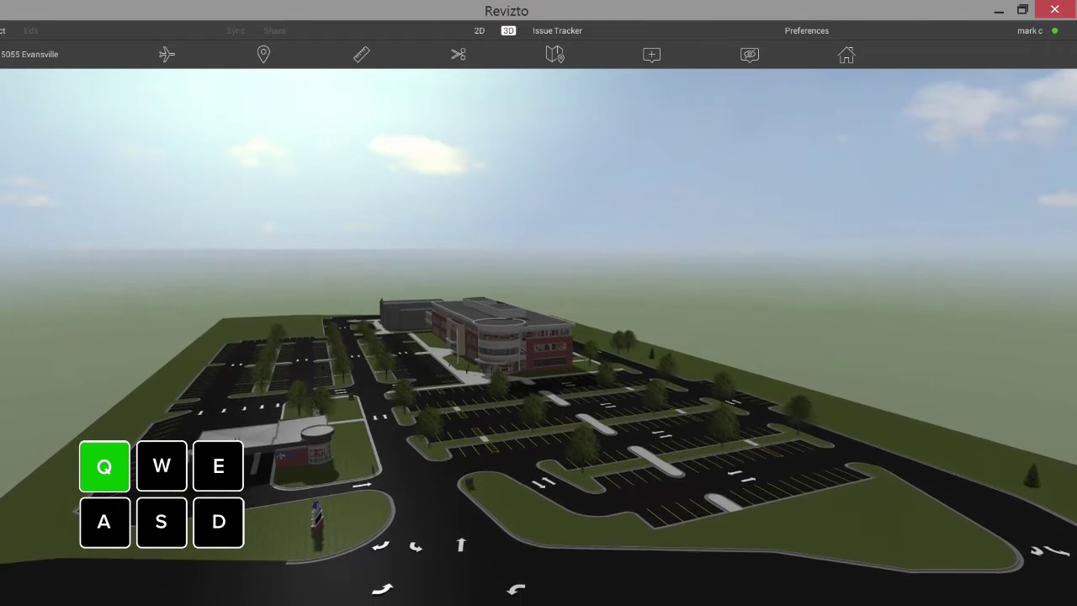
{"action": "key", "text": "e"}
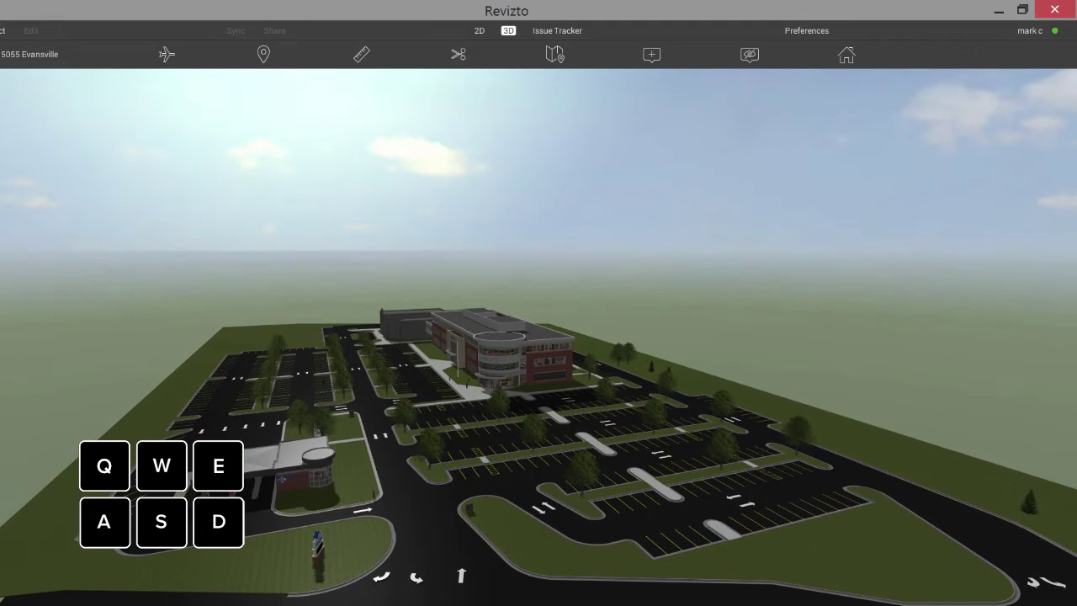
{"action": "scroll", "coordinate": [504, 304], "scroll_direction": "up", "scroll_amount": 5}
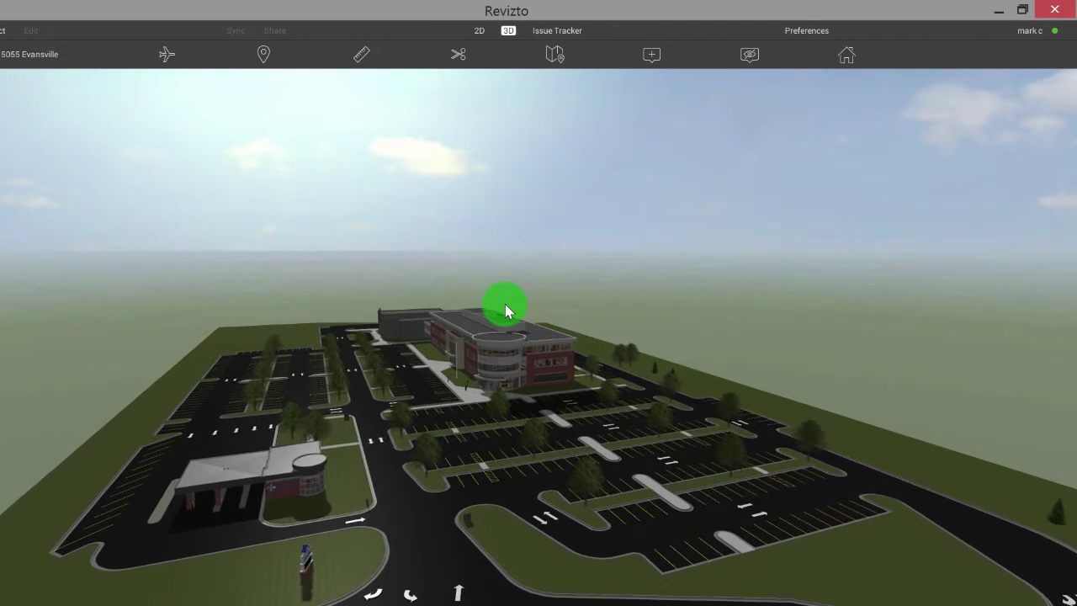
{"action": "key", "text": "w"}
{"action": "left_click_drag", "start_coordinate": [505, 304], "coordinate": [479, 345]}
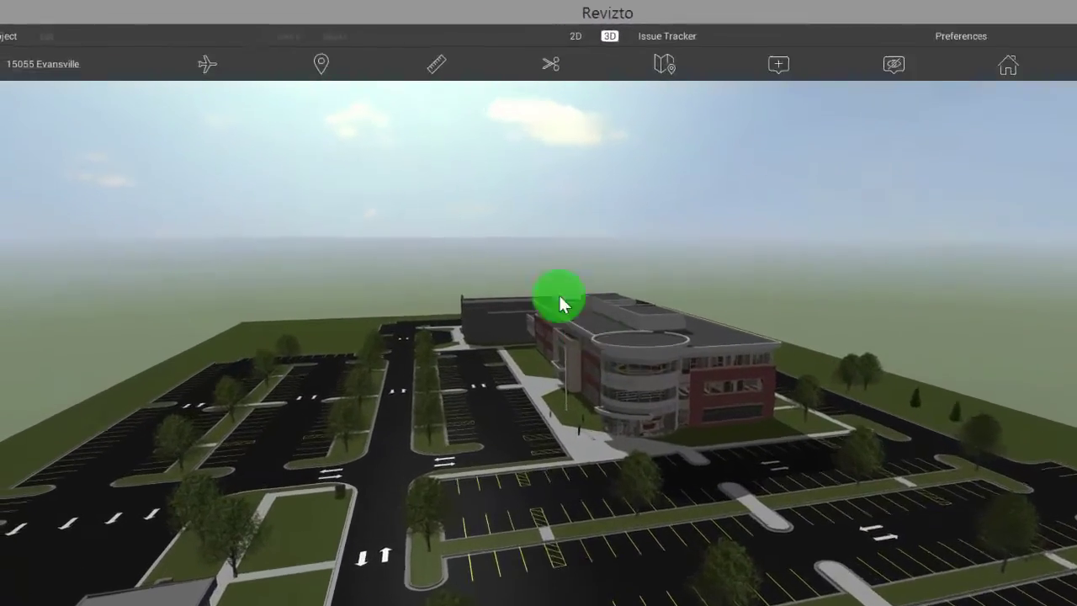
Switch from fly to walk mode and move along the entrance road at ground level in different directions
{"action": "left_click", "coordinate": [207, 65]}
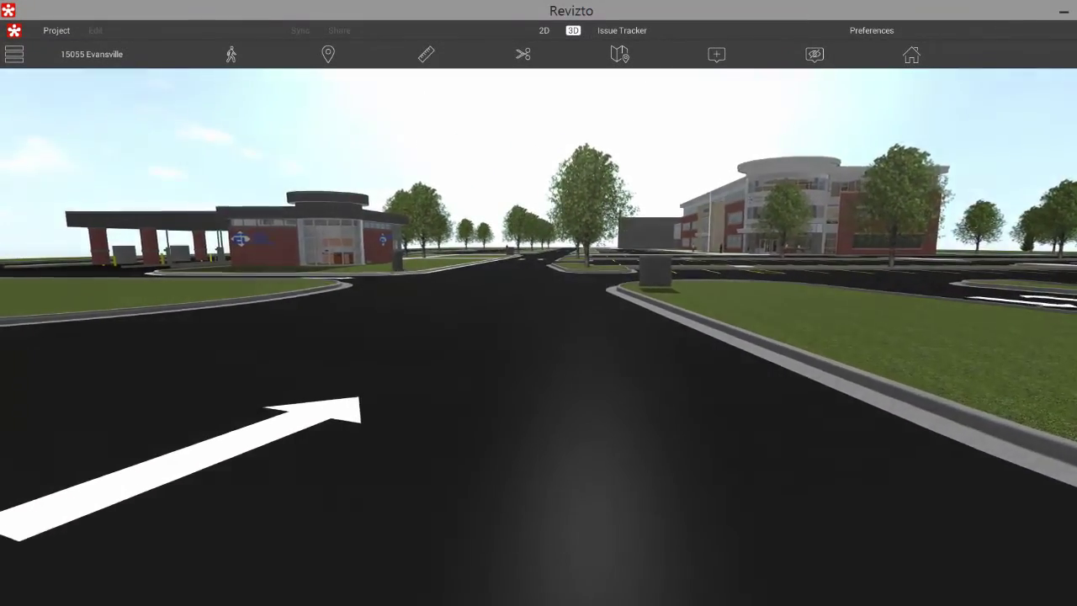
{"action": "key", "text": "w"}
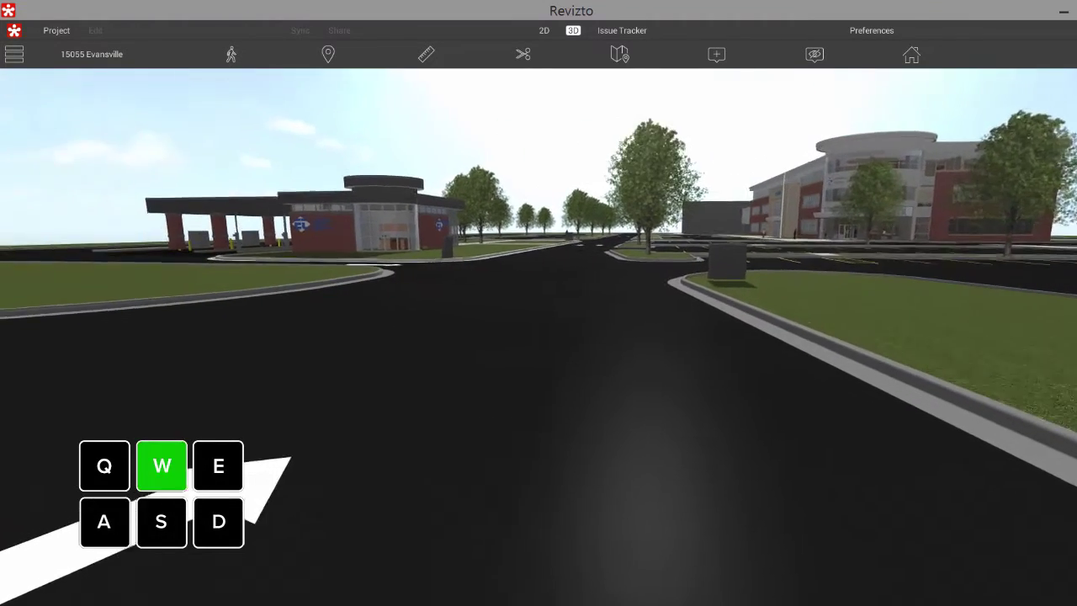
{"action": "key", "text": "w"}
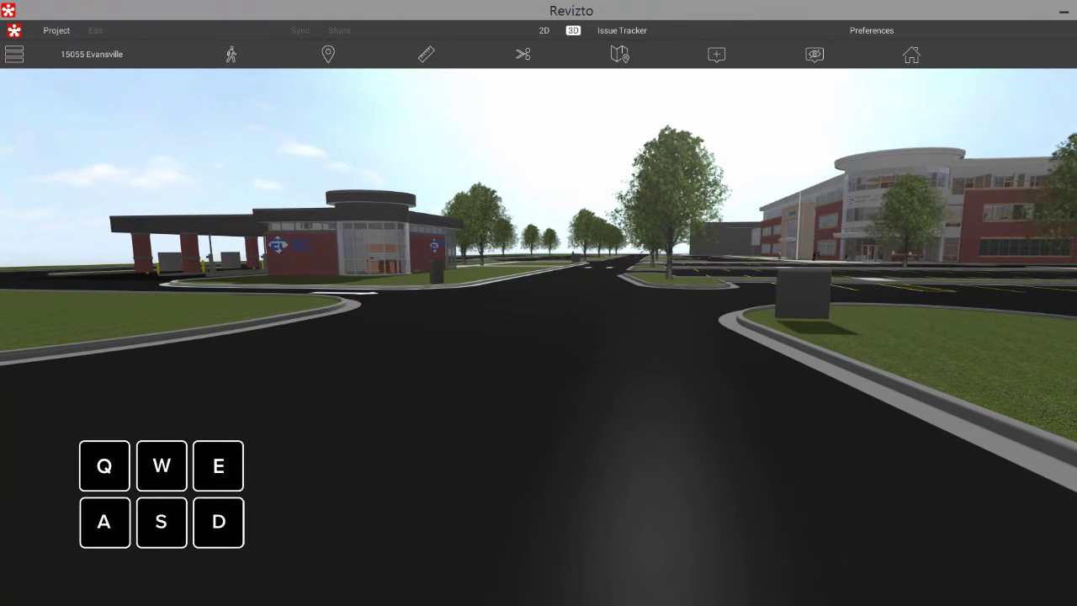
{"action": "key", "text": "s"}
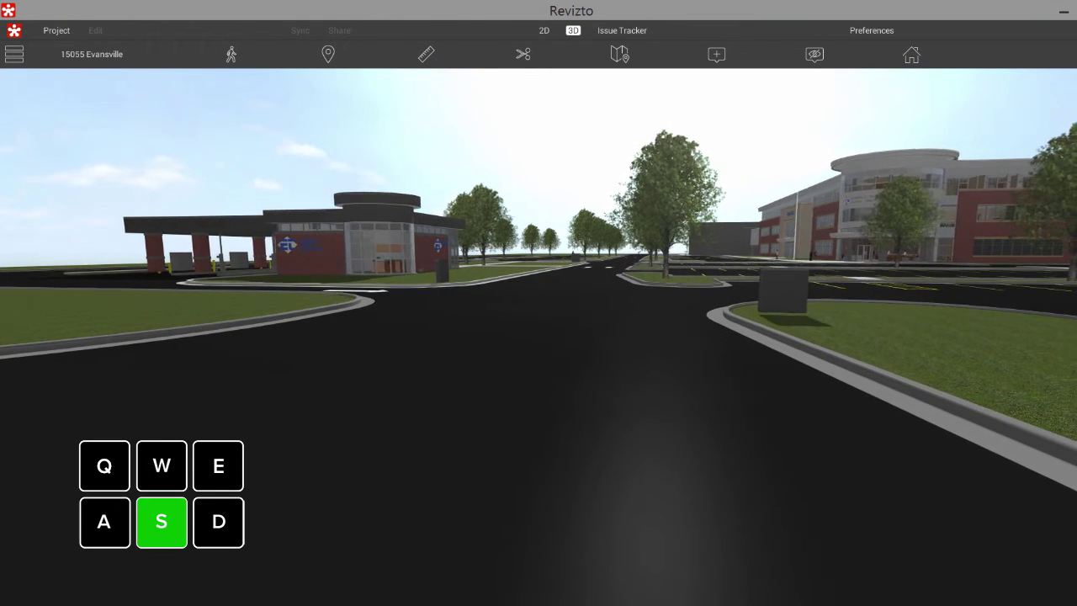
{"action": "key", "text": "a"}
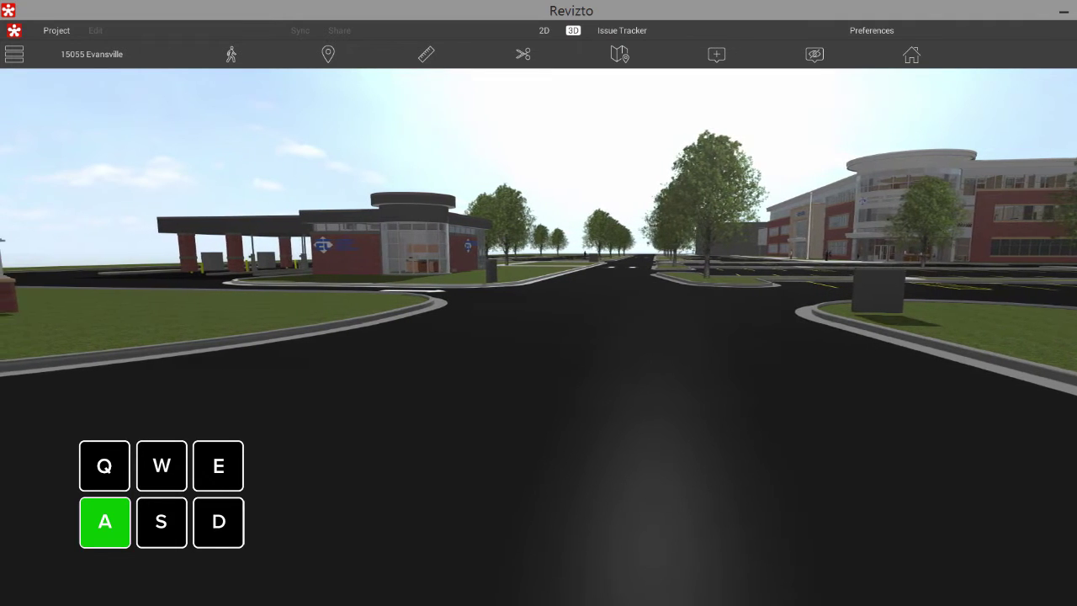
{"action": "key", "text": "d"}
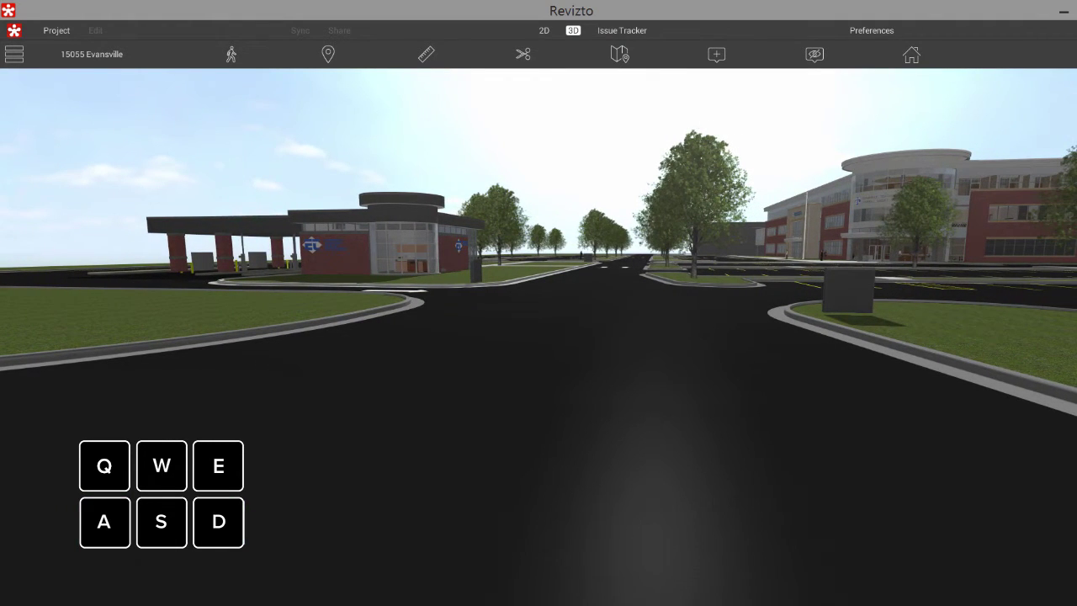
{"action": "key", "text": "q"}
{"action": "key", "text": "q"}
{"action": "key", "text": "e"}
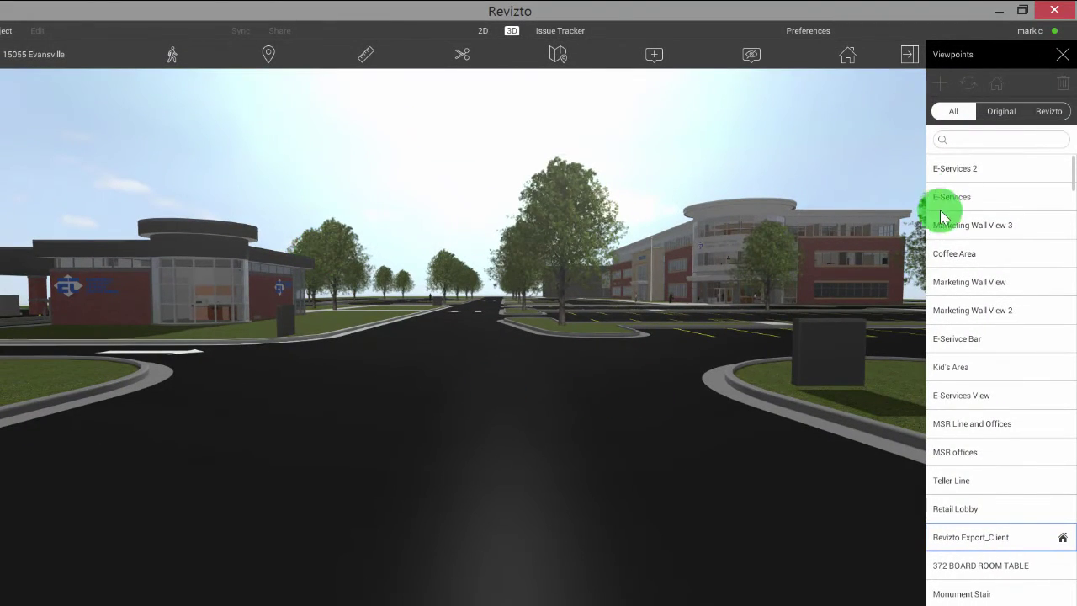
Browse the project's viewpoints filtered by Original and by Revizto, and close the viewpoint list
{"action": "left_click", "coordinate": [1001, 112]}
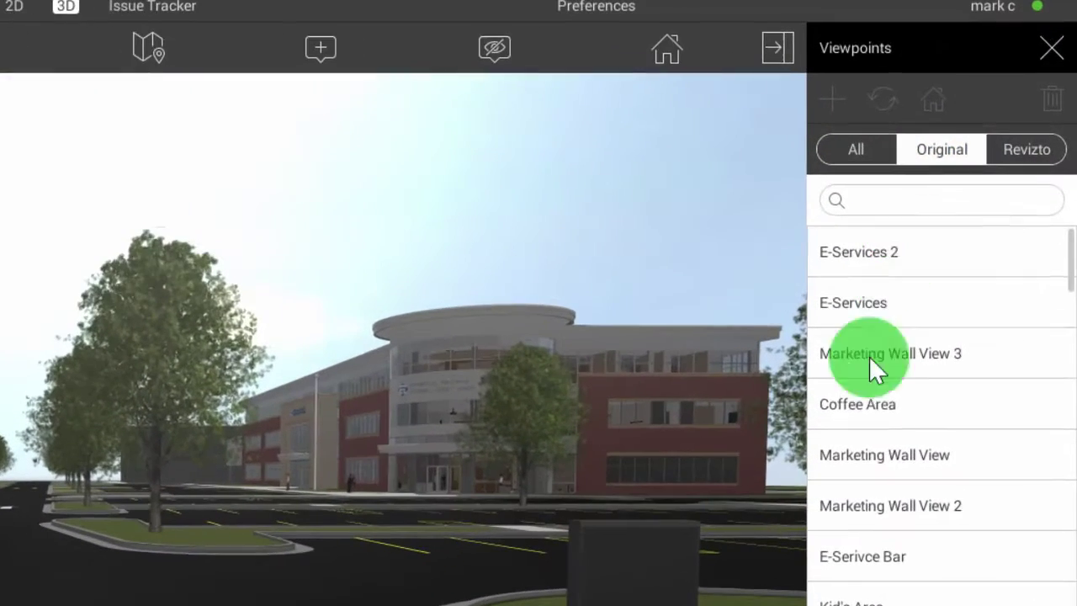
{"action": "scroll", "coordinate": [971, 337], "scroll_direction": "down", "scroll_amount": 5}
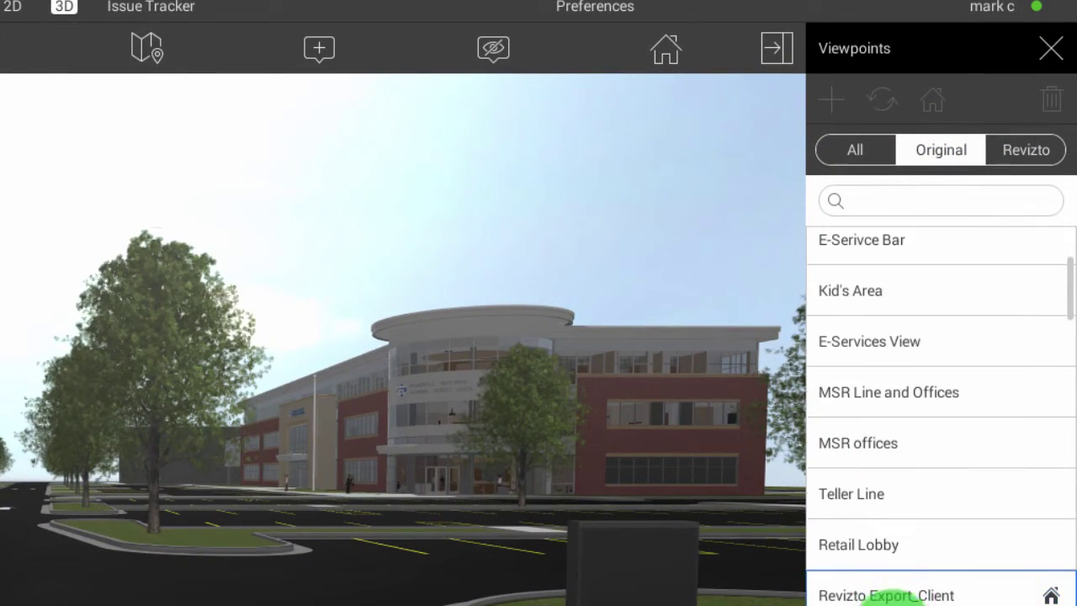
{"action": "scroll", "coordinate": [894, 599], "scroll_direction": "up", "scroll_amount": 6}
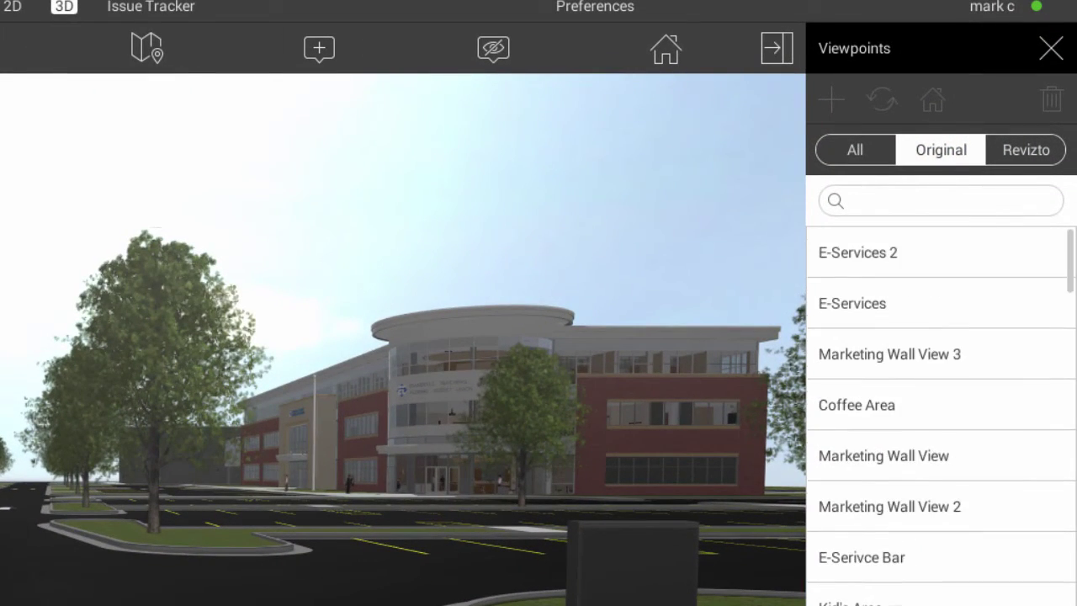
{"action": "left_click", "coordinate": [940, 445]}
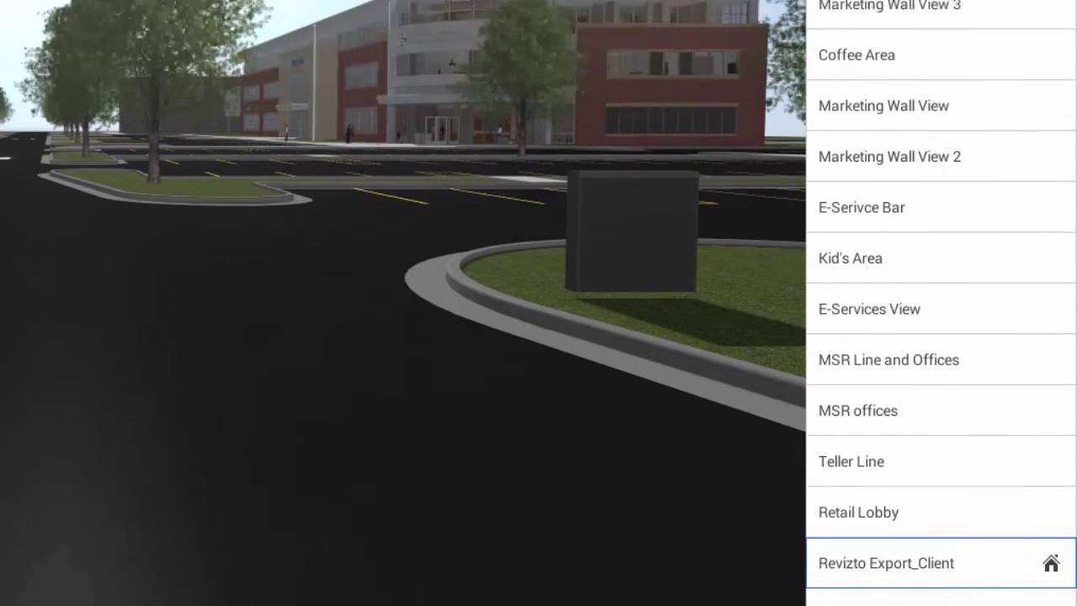
{"action": "left_click", "coordinate": [1028, 109]}
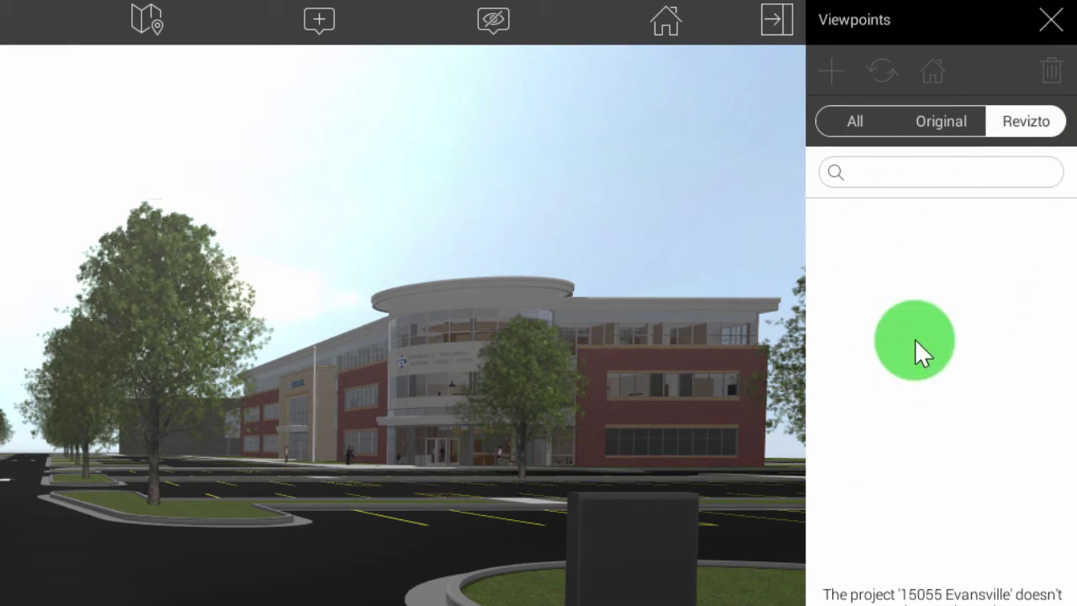
{"action": "left_click", "coordinate": [1051, 25]}
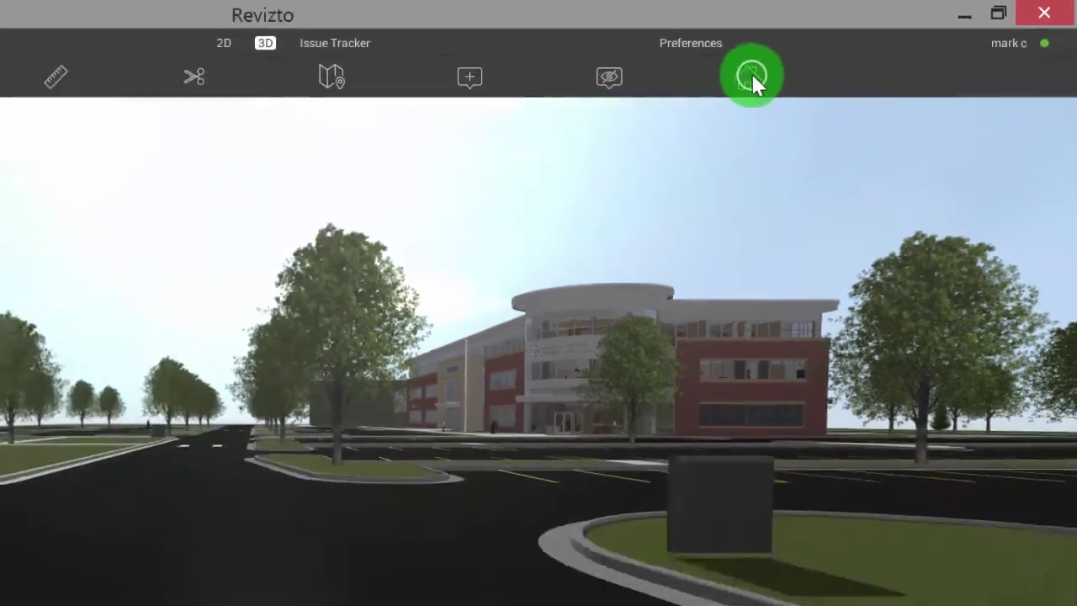
Return to the home view and fly in to a close view of the main building's rounded entrance corner
{"action": "left_click", "coordinate": [593, 119]}
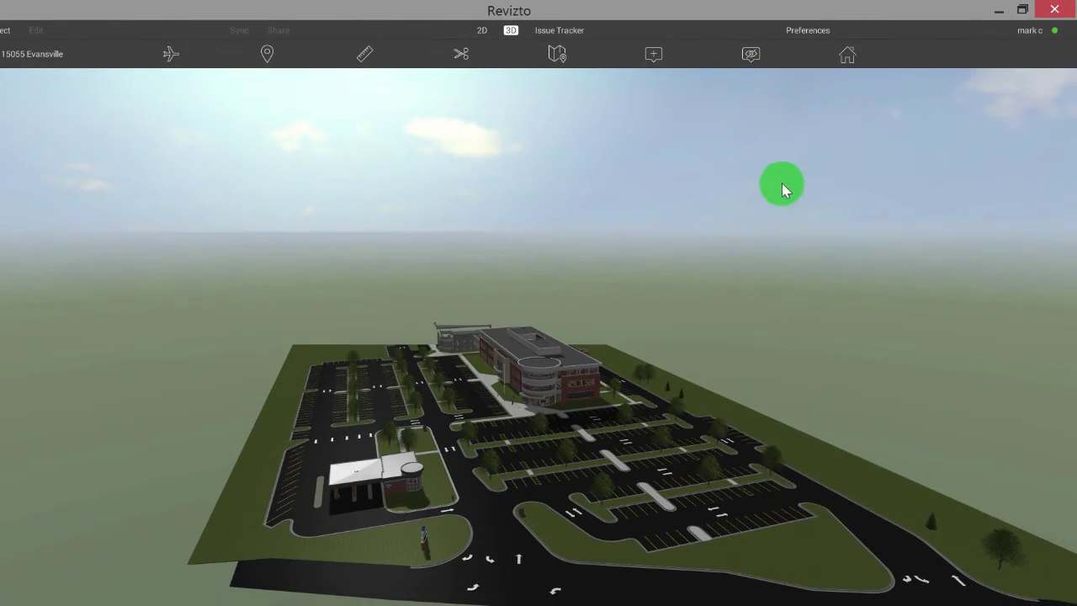
{"action": "right_click_drag", "start_coordinate": [741, 220], "coordinate": [750, 320]}
{"action": "key", "text": "w"}
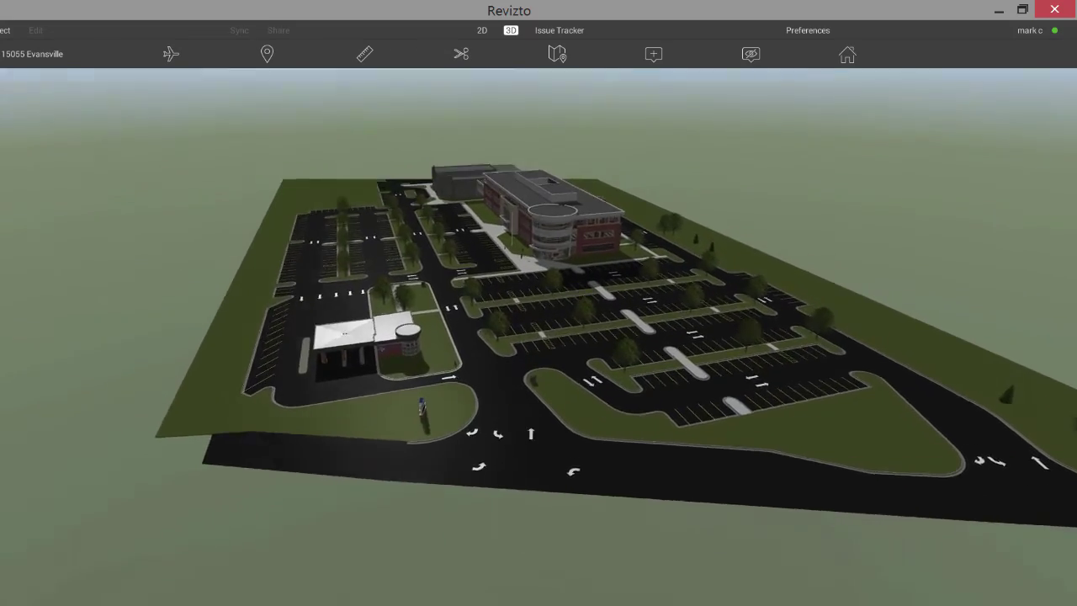
{"action": "key", "text": "w"}
{"action": "key", "text": "w"}
{"action": "key", "text": "w"}
{"action": "right_click_drag", "start_coordinate": [486, 323], "coordinate": [512, 324]}
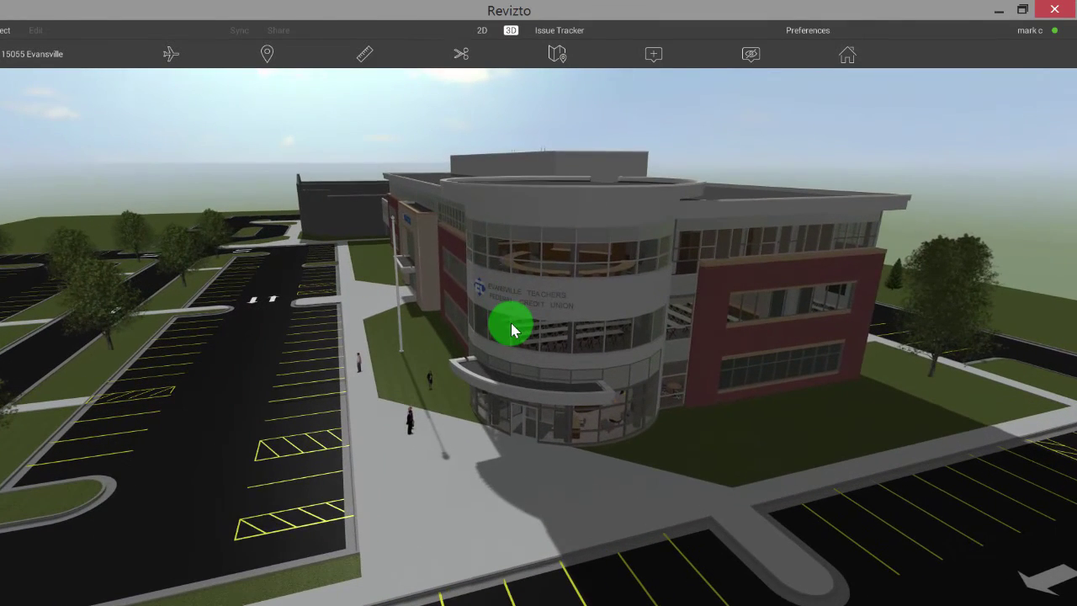
{"action": "left_click", "coordinate": [175, 56]}
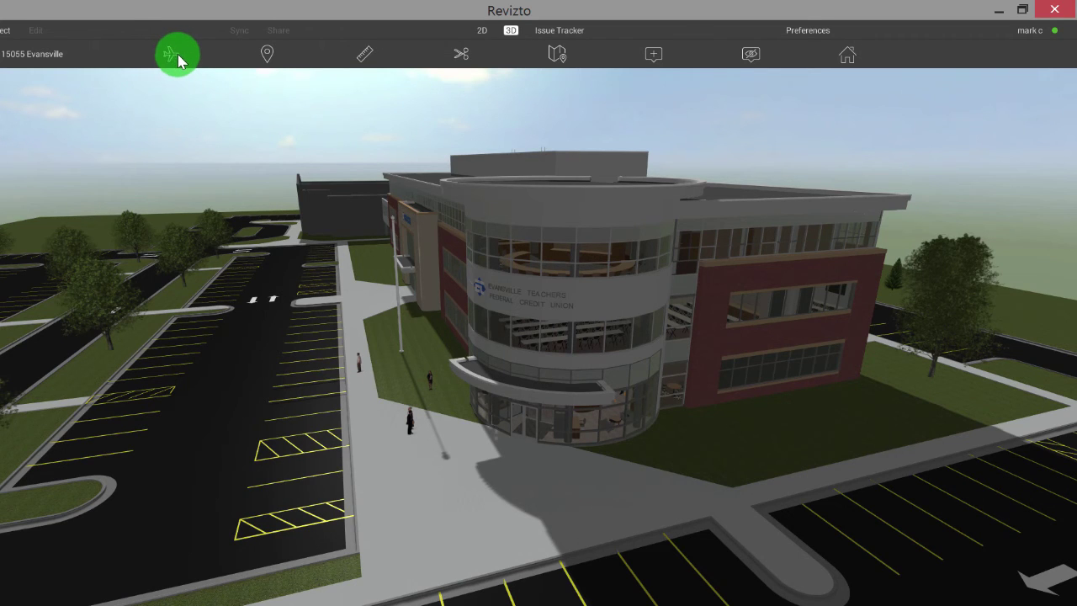
Save the current view as a new viewpoint named "home" and make it the project's home view
{"action": "left_click", "coordinate": [266, 53]}
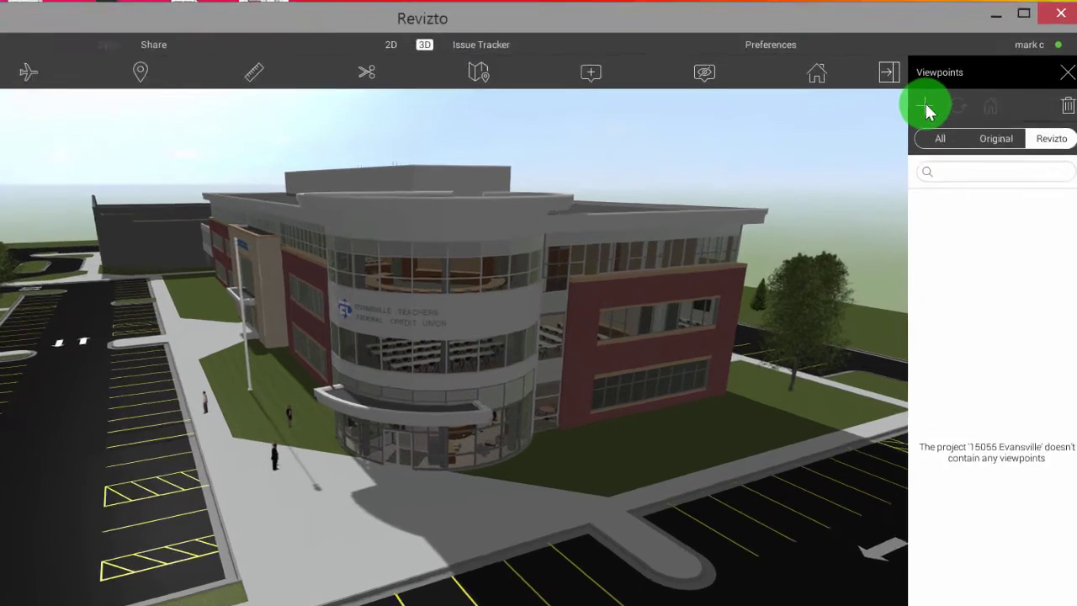
{"action": "left_click", "coordinate": [945, 92]}
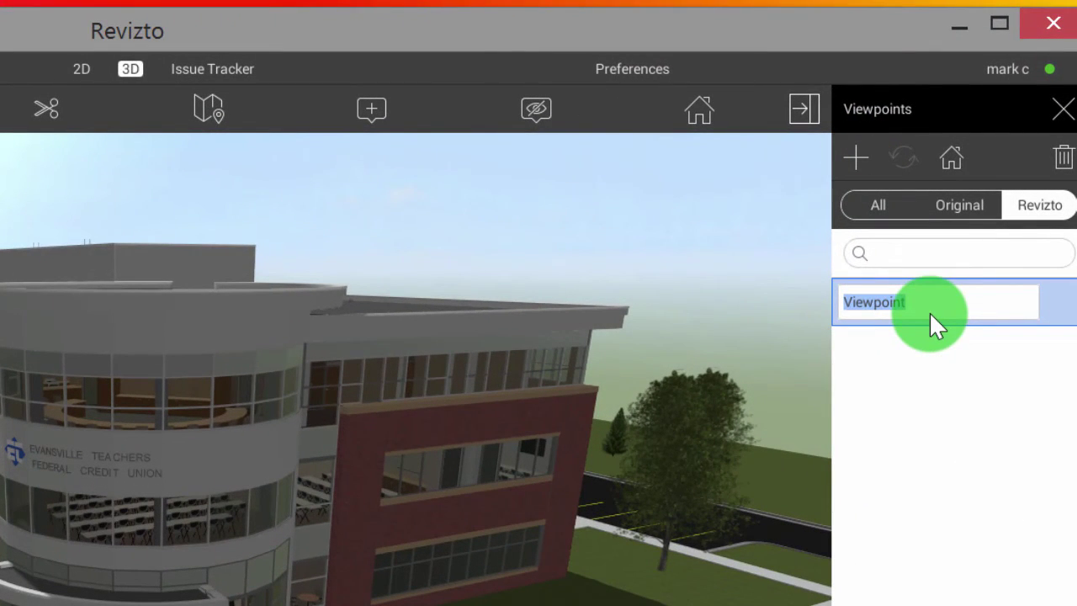
{"action": "type", "text": "home"}
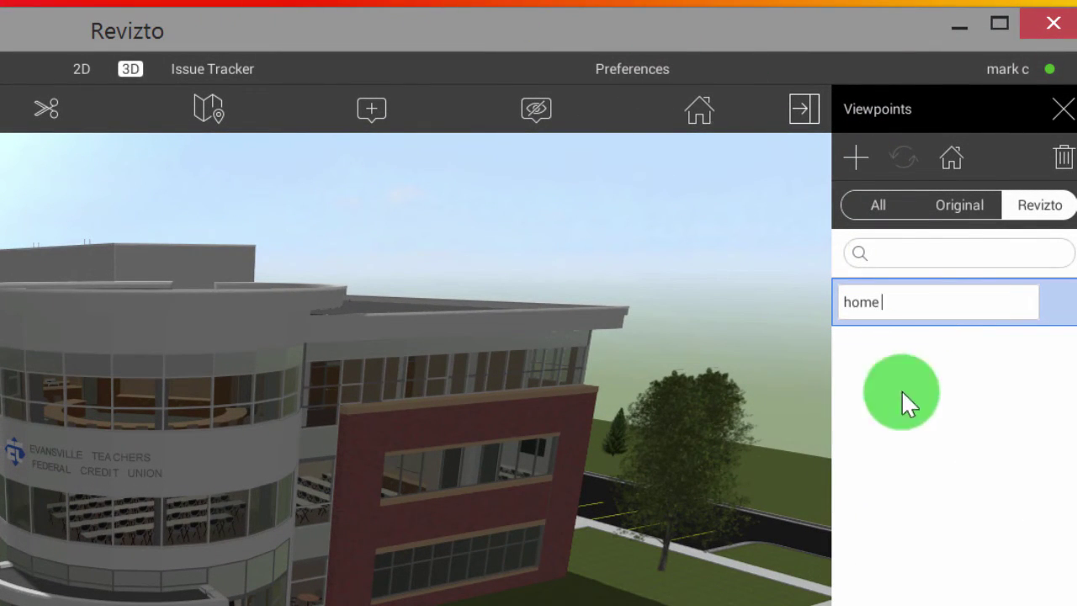
{"action": "left_click", "coordinate": [962, 520]}
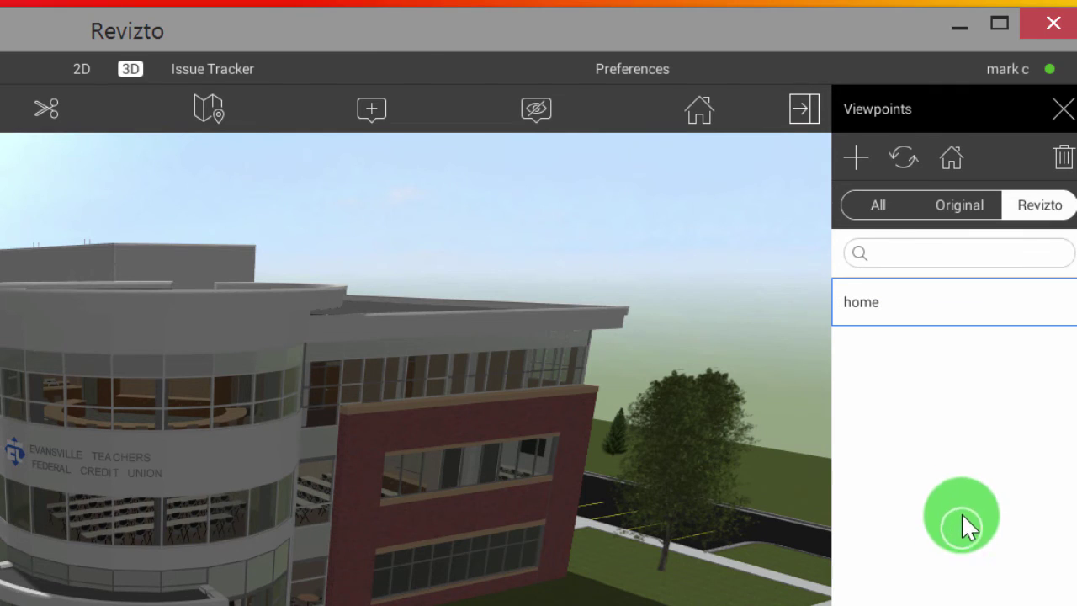
{"action": "left_click", "coordinate": [951, 156]}
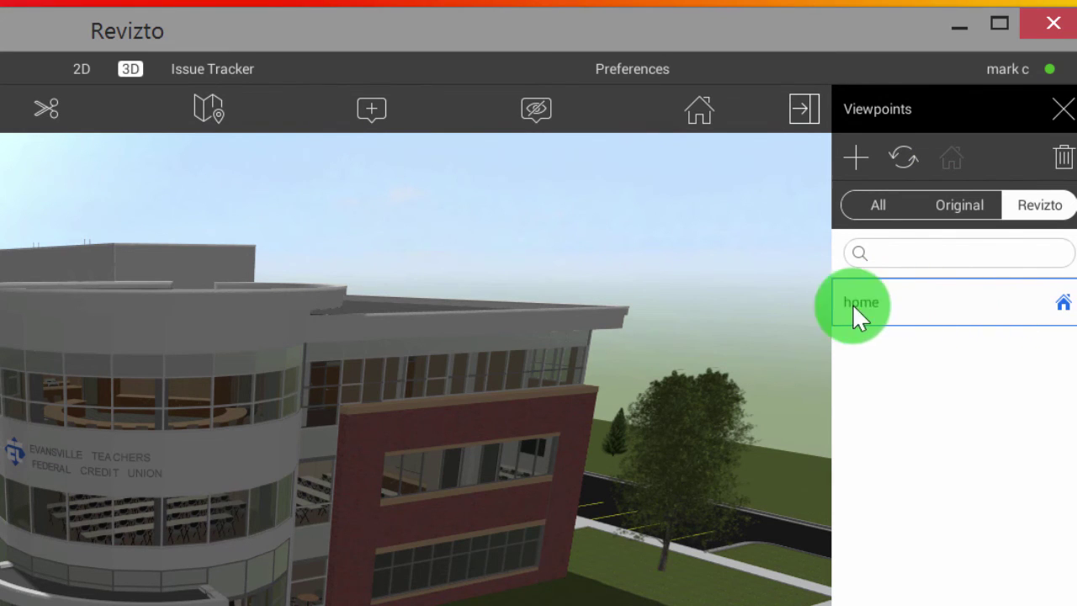
Move the camera away from the building and jump back to the new home view to test it
{"action": "left_click_drag", "start_coordinate": [322, 477], "coordinate": [765, 400]}
{"action": "key", "text": "w"}
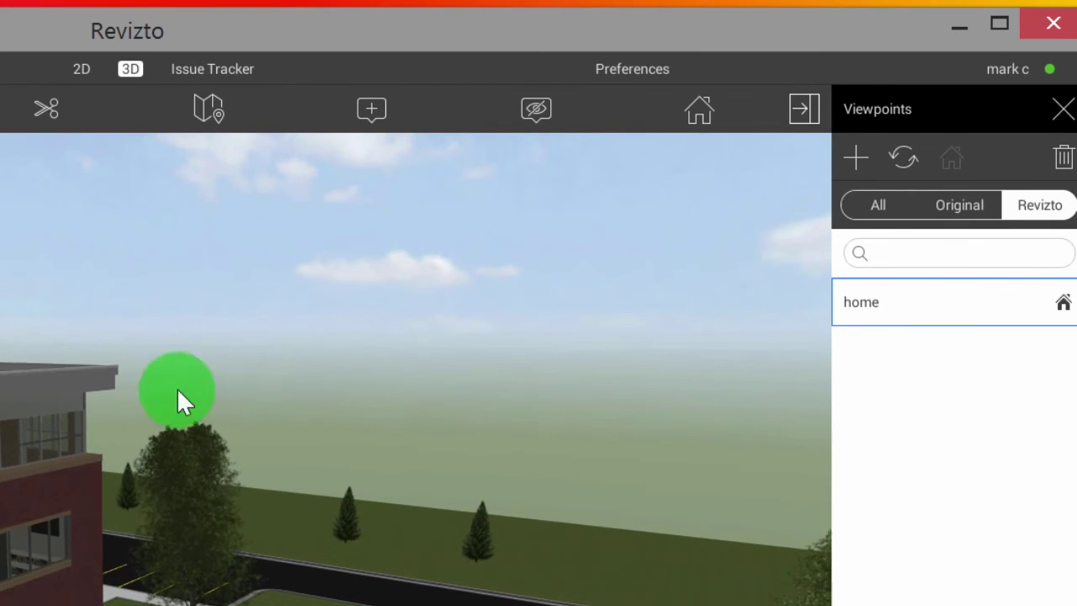
{"action": "left_click", "coordinate": [694, 107]}
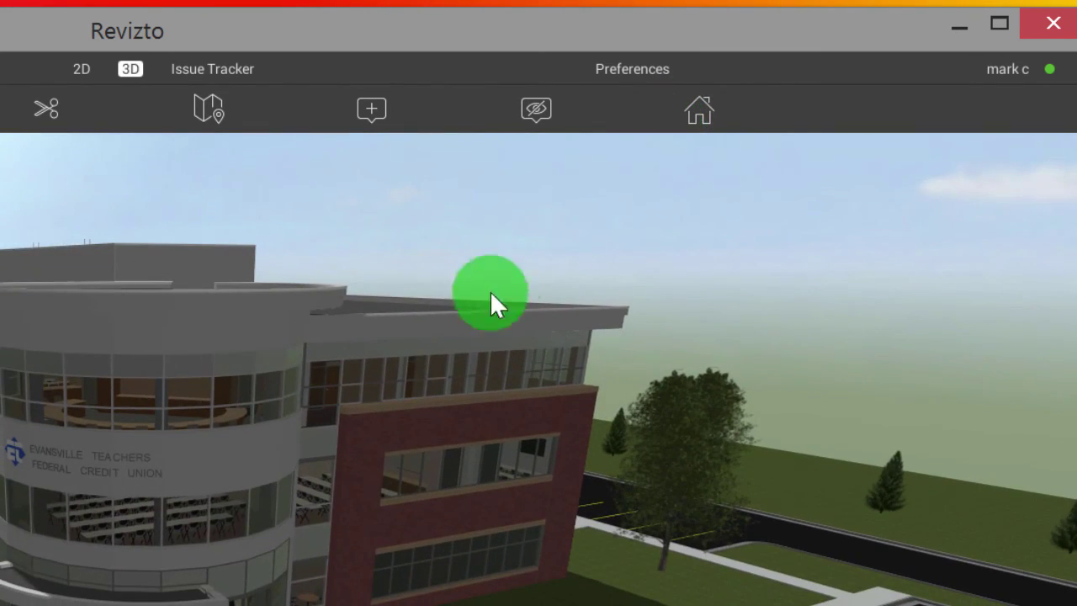